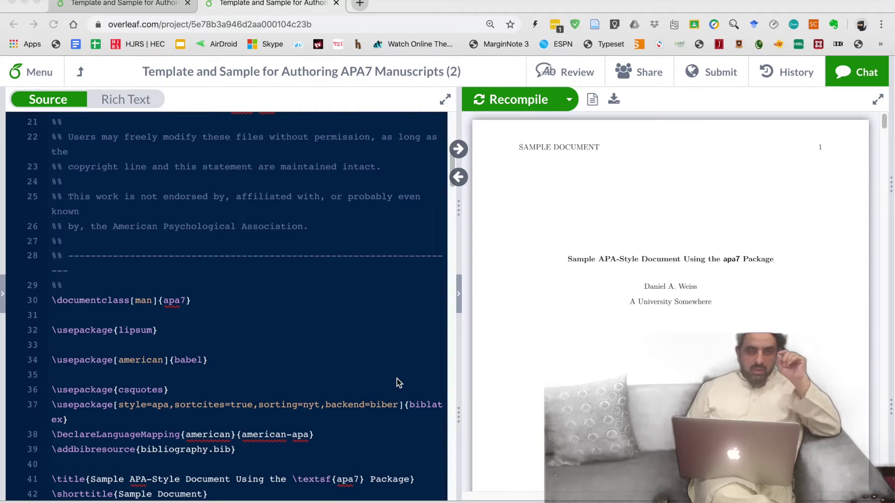
pyautogui.scroll(-2, 396, 382)
pyautogui.scroll(5, 397, 382)
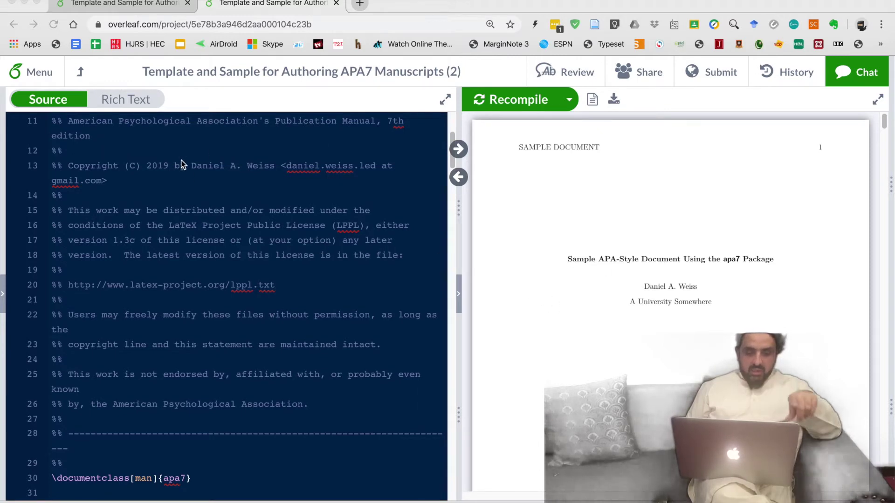
pyautogui.scroll(-4, 188, 199)
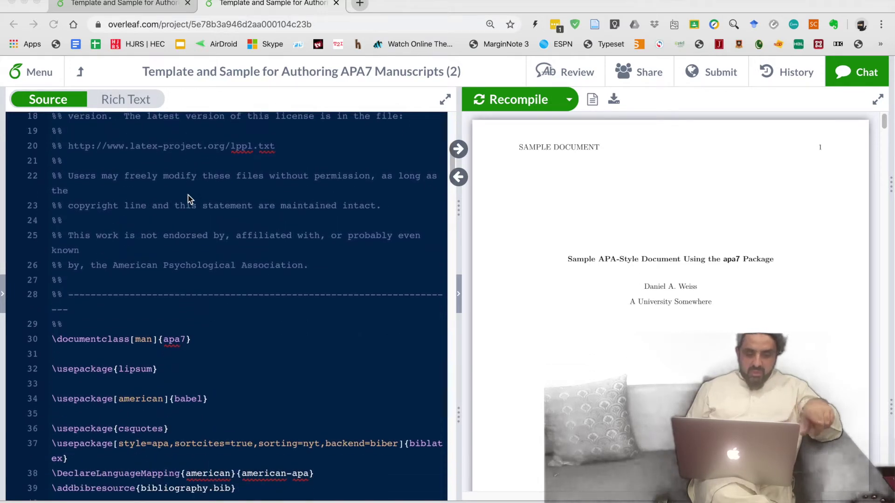
pyautogui.scroll(4, 188, 199)
pyautogui.scroll(-5, 188, 199)
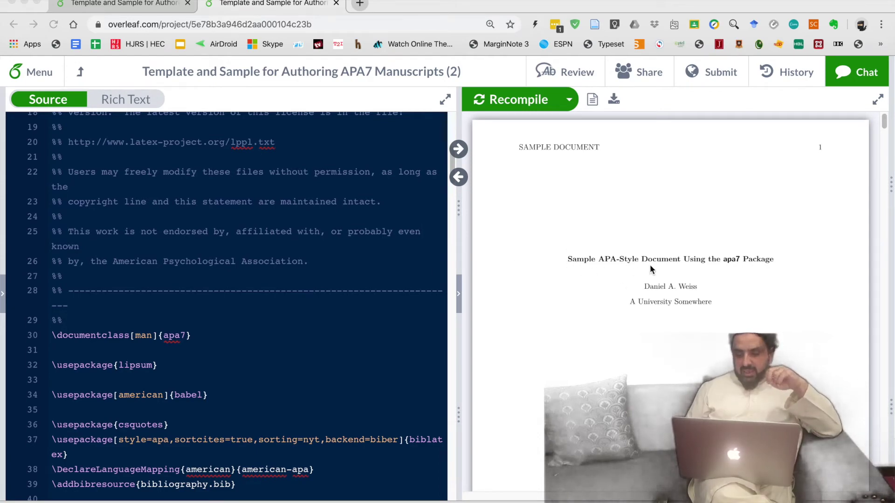
pyautogui.scroll(-2, 384, 293)
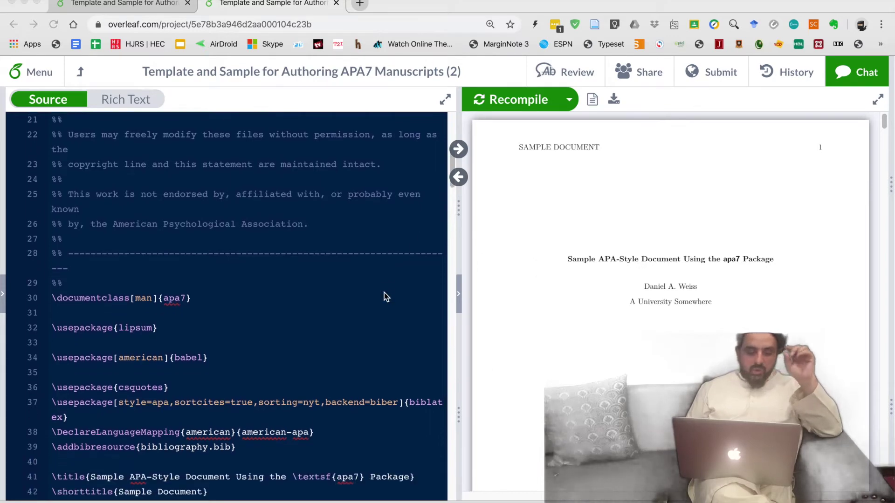
pyautogui.scroll(-3, 384, 293)
pyautogui.scroll(-3, 383, 293)
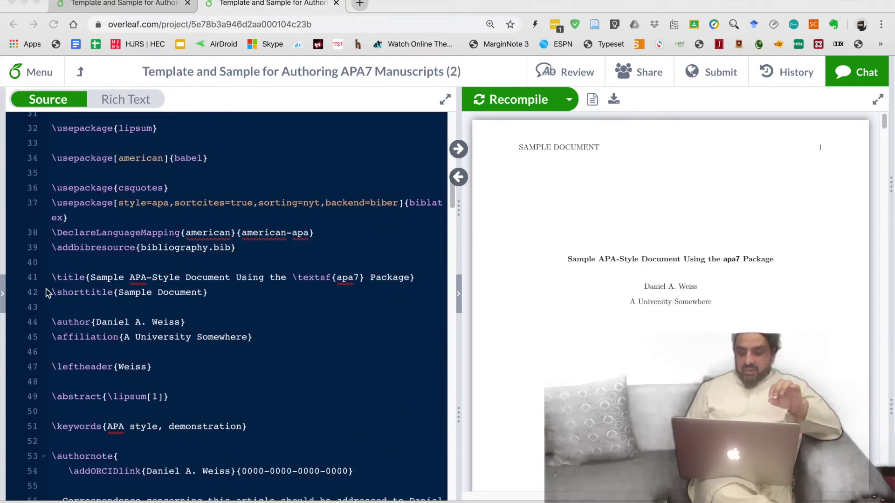
# Replace the \title{...} text on line 41 with 'This is the new title', correcting the typo.
pyautogui.tripleClick(59, 278)
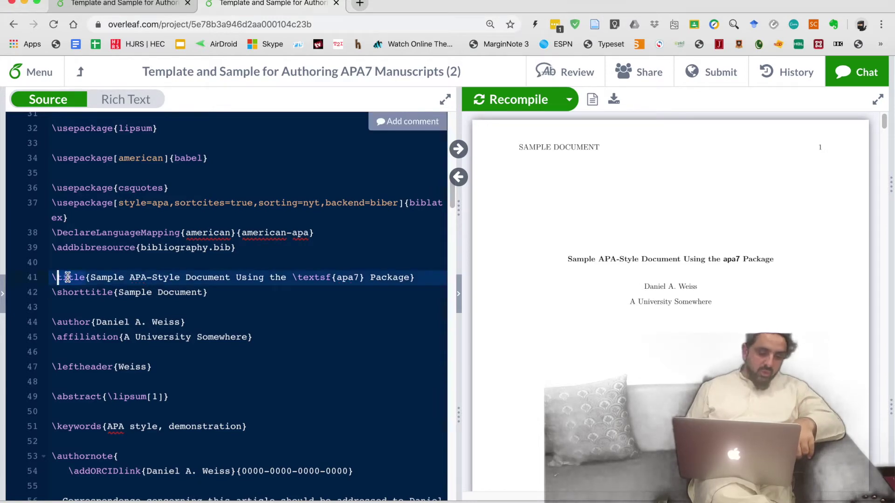
pyautogui.click(92, 278)
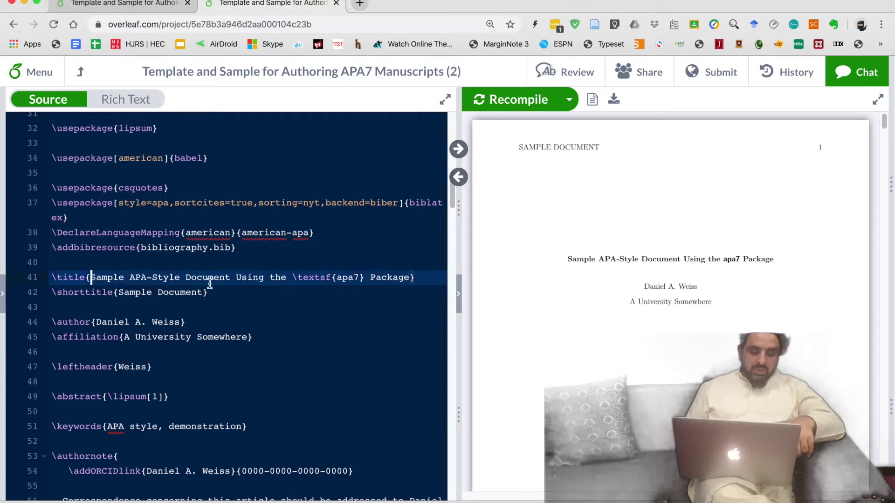
pyautogui.keyDown('shift'); pyautogui.click(411, 278); pyautogui.keyUp('shift')
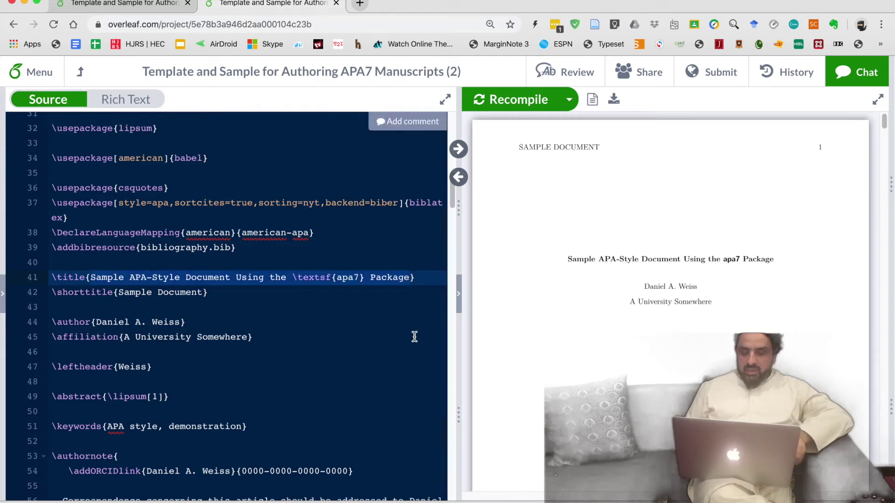
pyautogui.scroll(-1, 413, 338)
pyautogui.write('This is the enw')
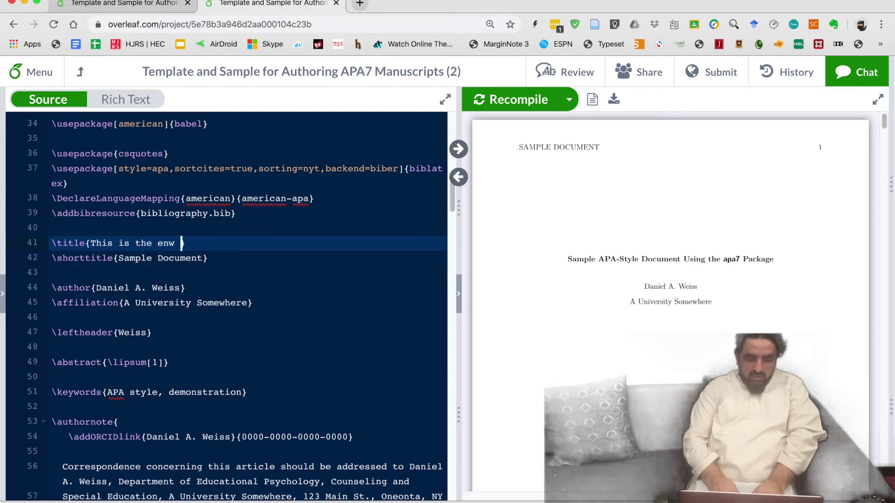
pyautogui.press('BackSpace')
pyautogui.press('BackSpace')
pyautogui.press('BackSpace')
pyautogui.write('new ti')
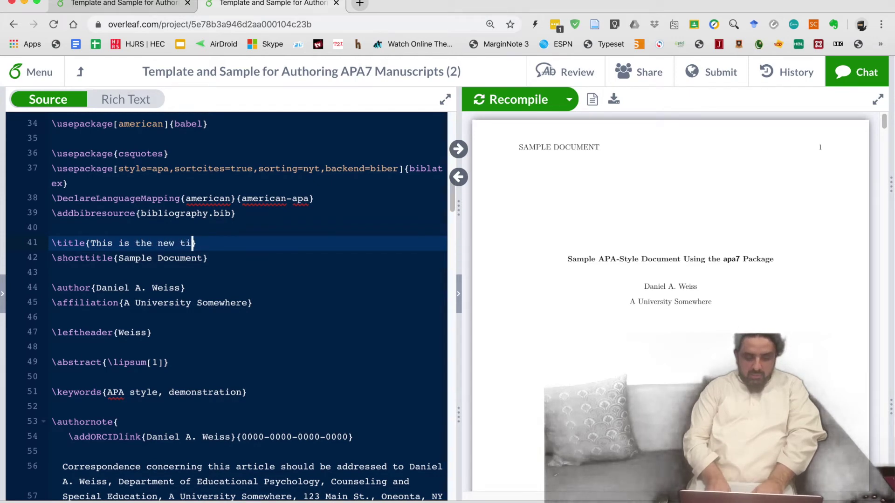
pyautogui.write('tle')
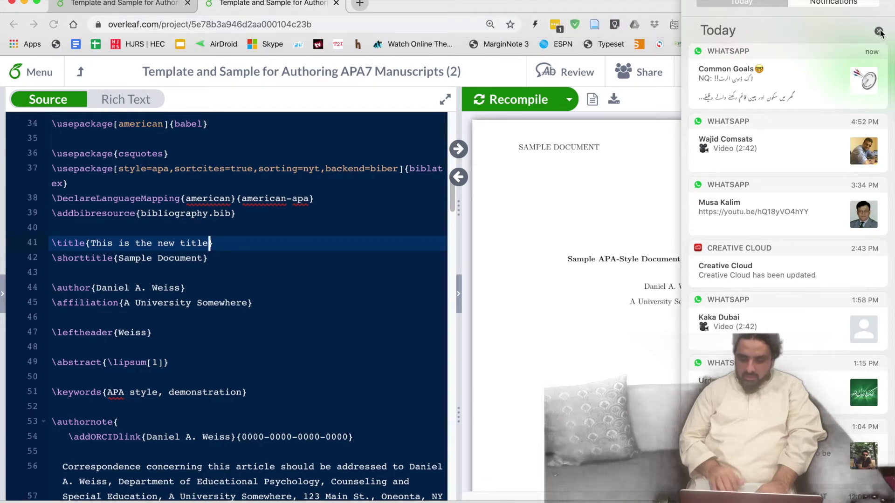
# Clear all macOS notifications and dismiss the Notification Center over the editor.
pyautogui.click(879, 32)
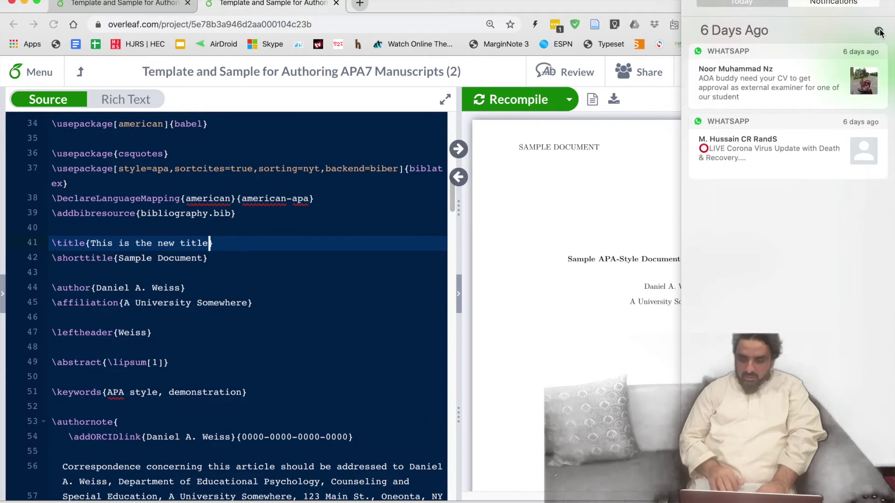
pyautogui.click(880, 32)
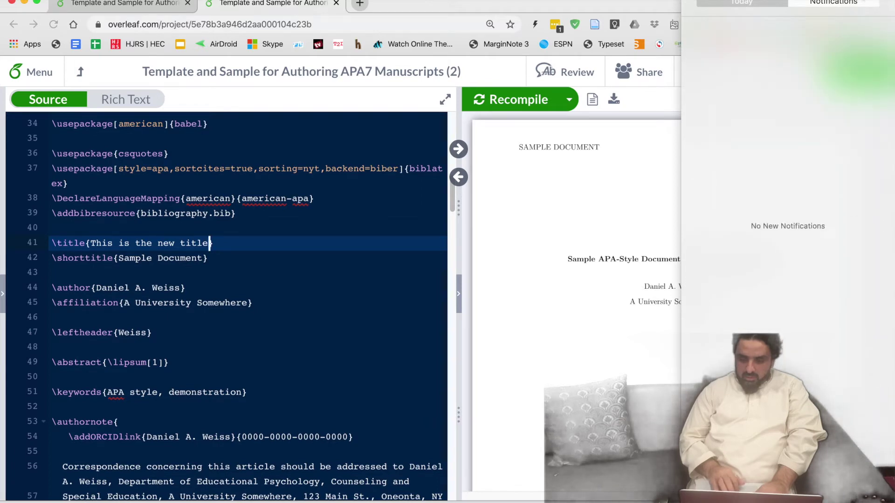
pyautogui.click(888, 2)
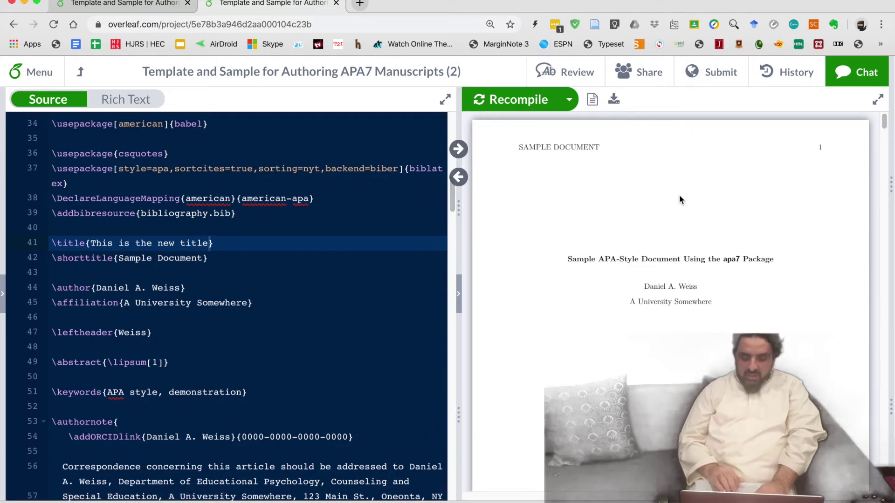
pyautogui.scroll(-5, 678, 197)
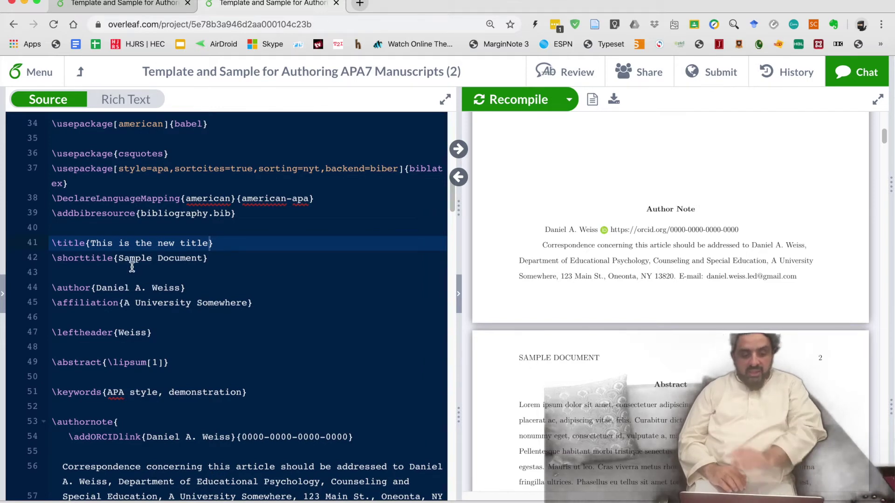
# Replace 'Sample Document' in \shorttitle{...} with 'This is sample title'.
pyautogui.click(118, 258)
pyautogui.moveTo(118, 258); pyautogui.dragTo(176, 259)
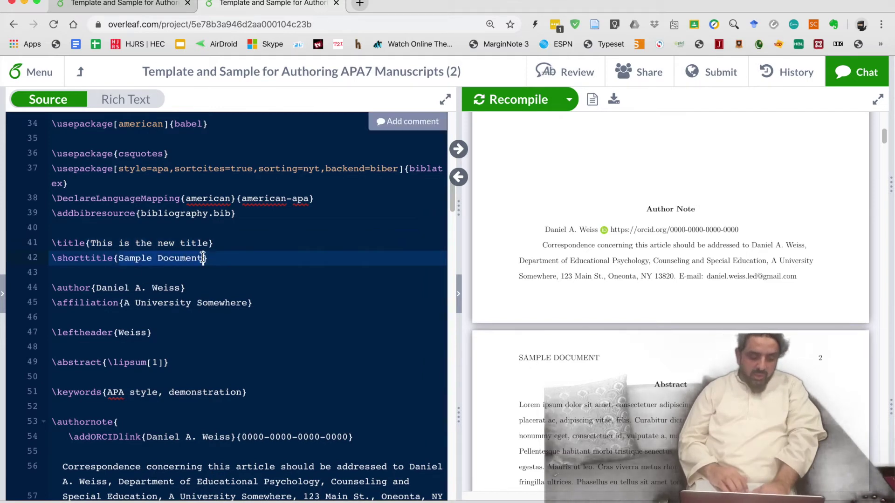
pyautogui.write('This ')
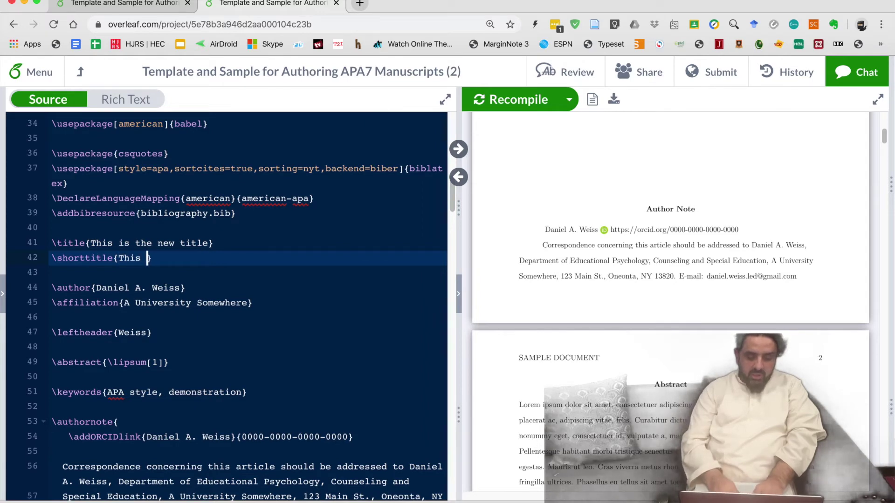
pyautogui.write('is sample title')
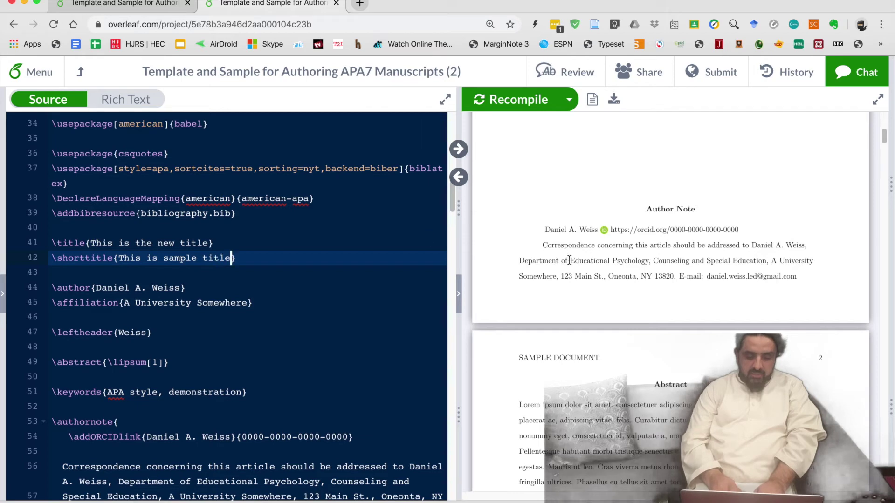
pyautogui.scroll(5, 569, 259)
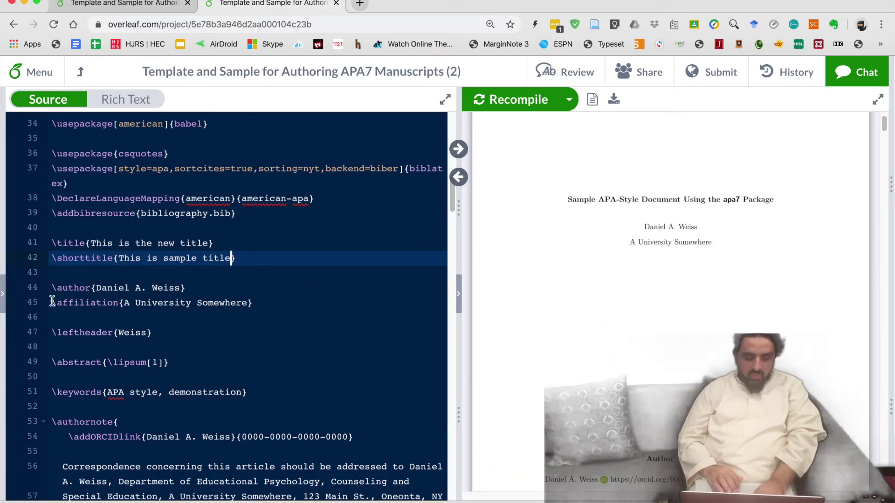
pyautogui.click(66, 287)
# Set \author to 'Dr Khalid Khan' and \affiliation to 'Urdu University'.
pyautogui.moveTo(66, 288); pyautogui.dragTo(160, 287)
pyautogui.click(99, 288)
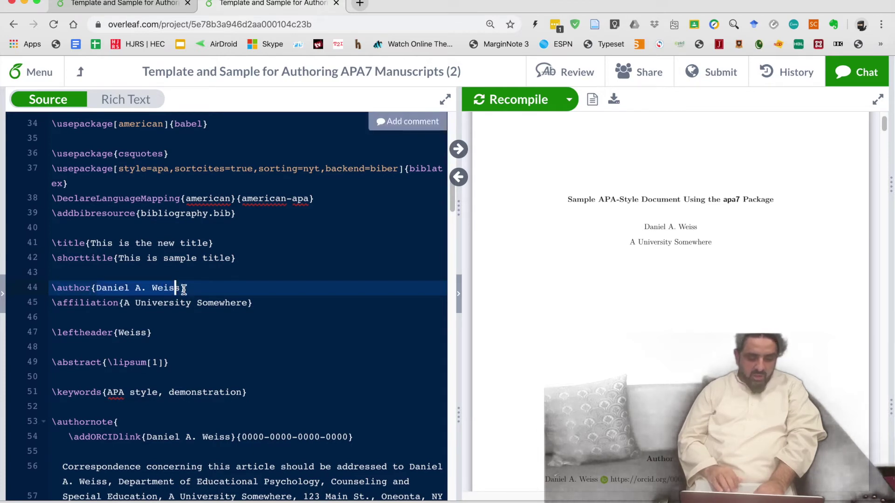
pyautogui.write('D')
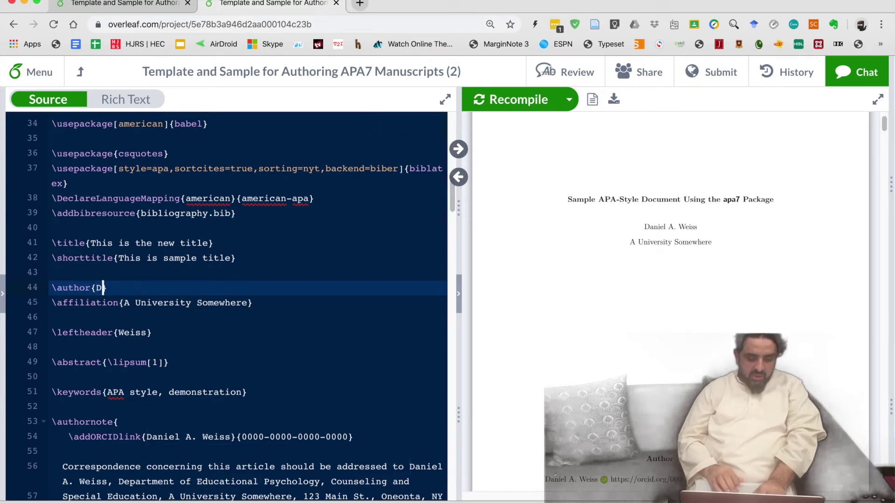
pyautogui.write('r Khalid KHa')
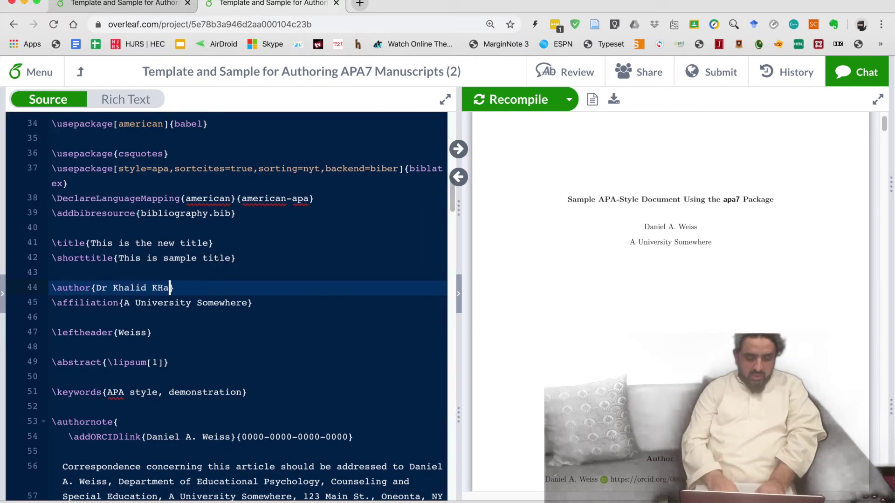
pyautogui.press('BackSpace')
pyautogui.press('BackSpace')
pyautogui.press('BackSpace')
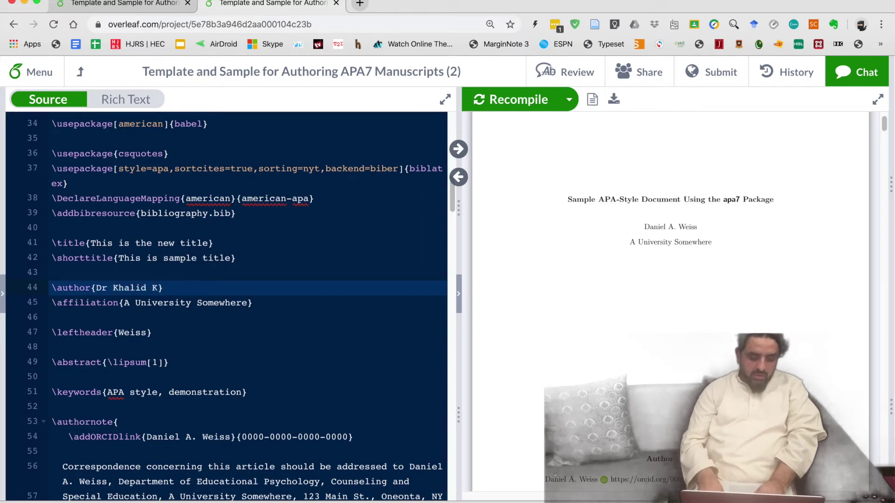
pyautogui.write('han')
pyautogui.moveTo(124, 303); pyautogui.dragTo(243, 302)
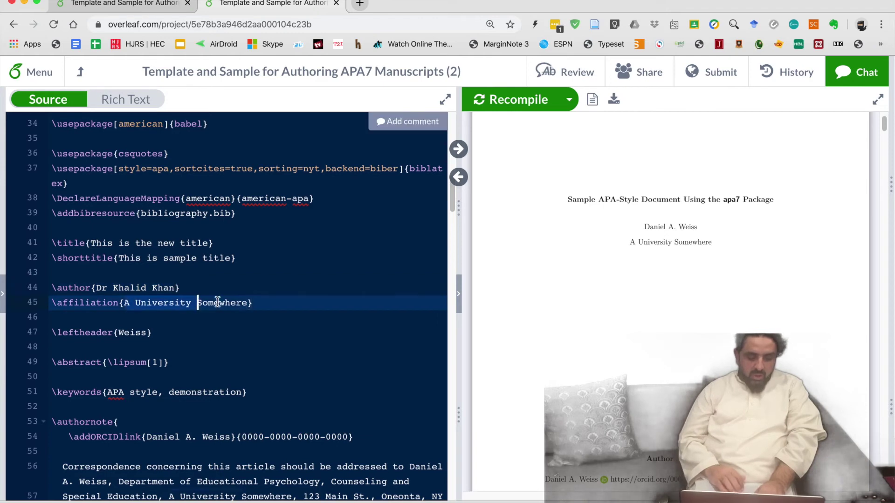
pyautogui.write('Urdu University')
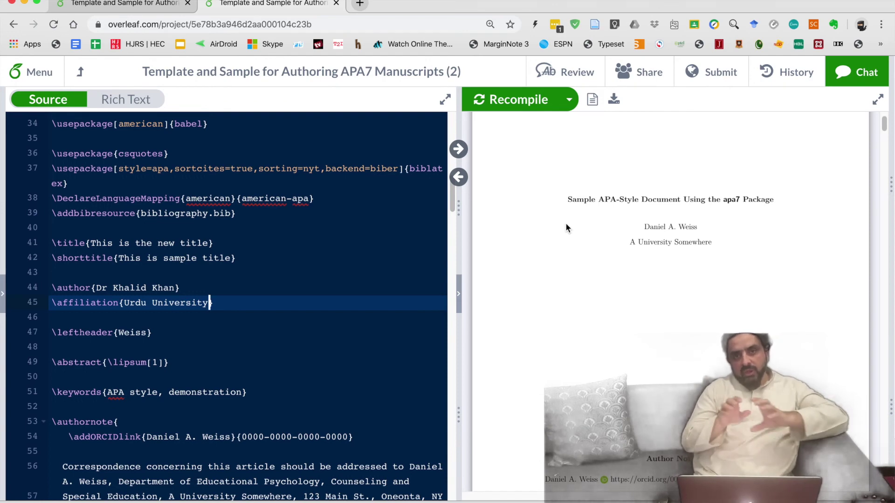
# Recompile the project so the PDF picks up the new title, author and affiliation.
pyautogui.click(518, 104)
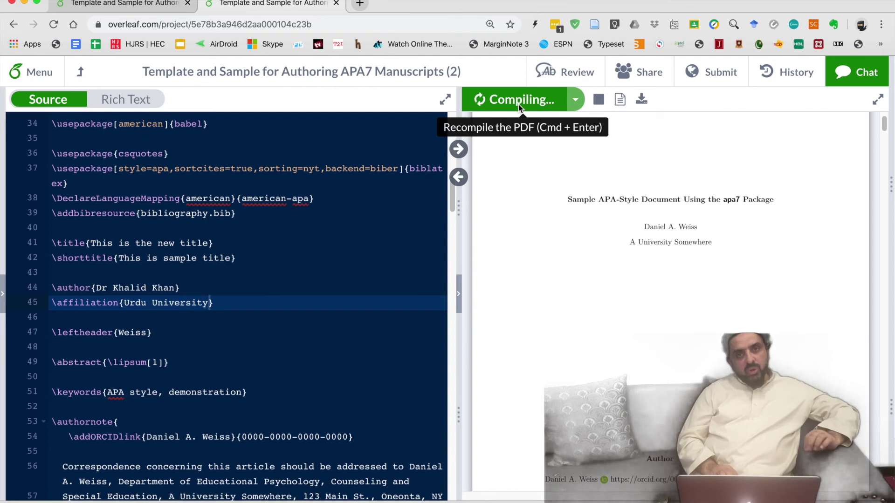